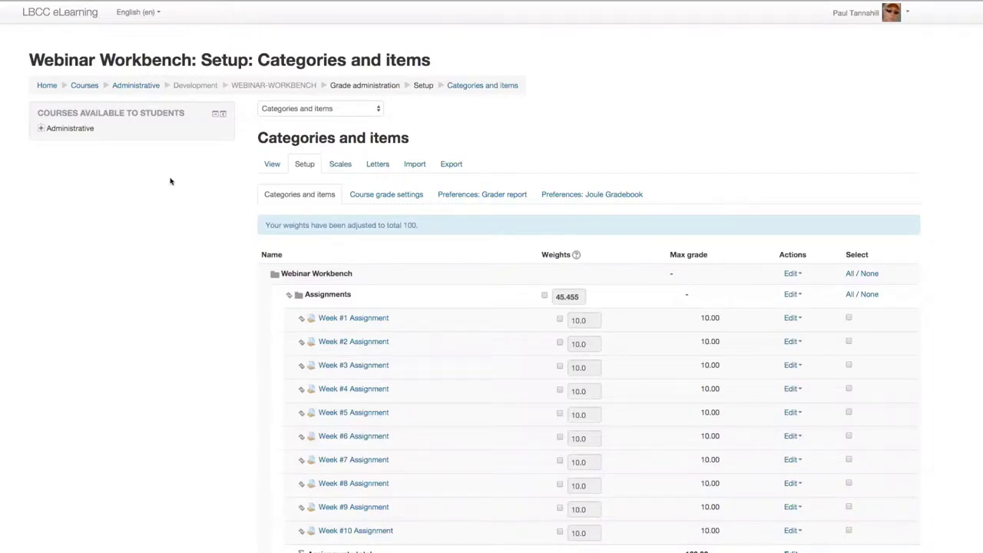
- View the grader report, then return to Categories and items and scroll through the weights
{"action": "left_click", "coordinate": [272, 165]}
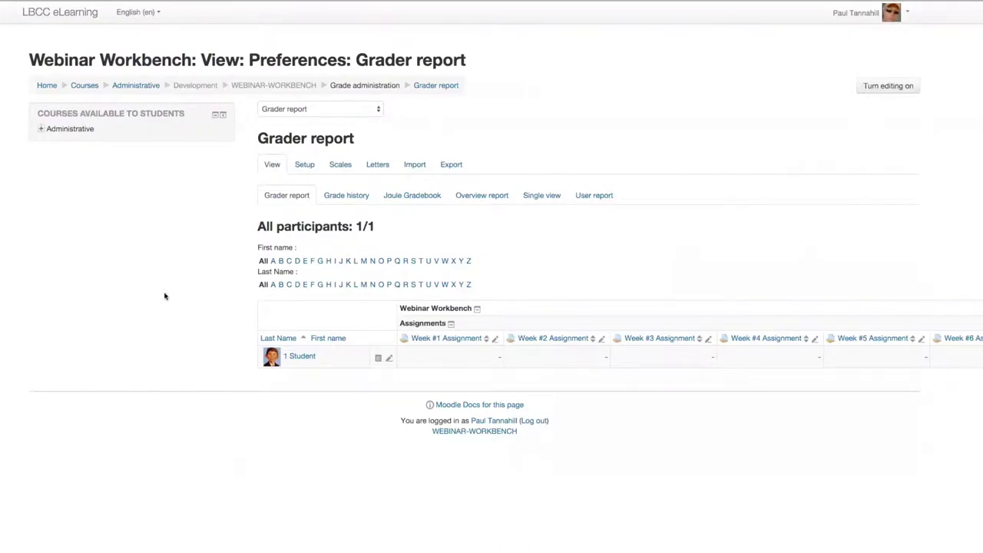
{"action": "left_click", "coordinate": [301, 166]}
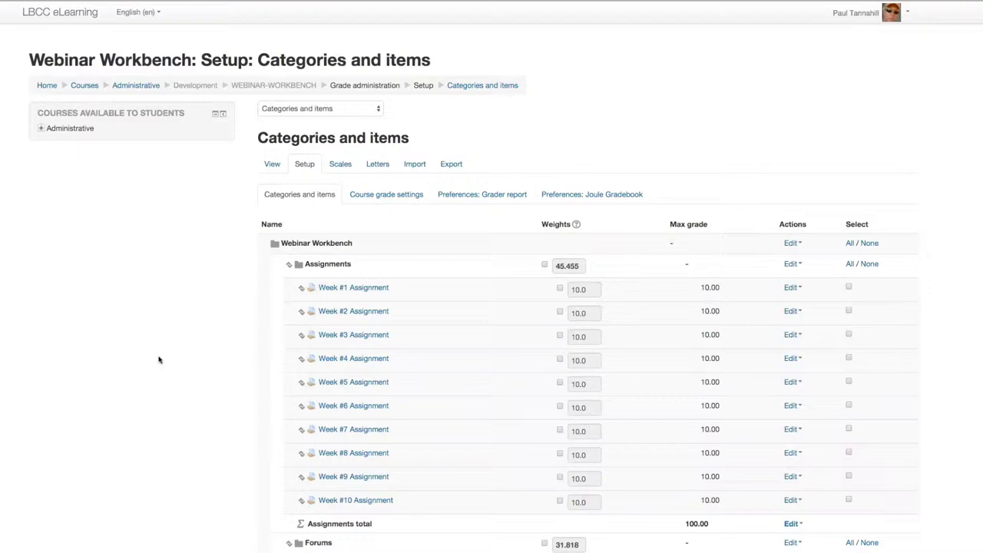
{"action": "scroll", "coordinate": [159, 360], "scroll_direction": "down", "scroll_amount": 1}
{"action": "scroll", "coordinate": [159, 359], "scroll_direction": "down", "scroll_amount": 5}
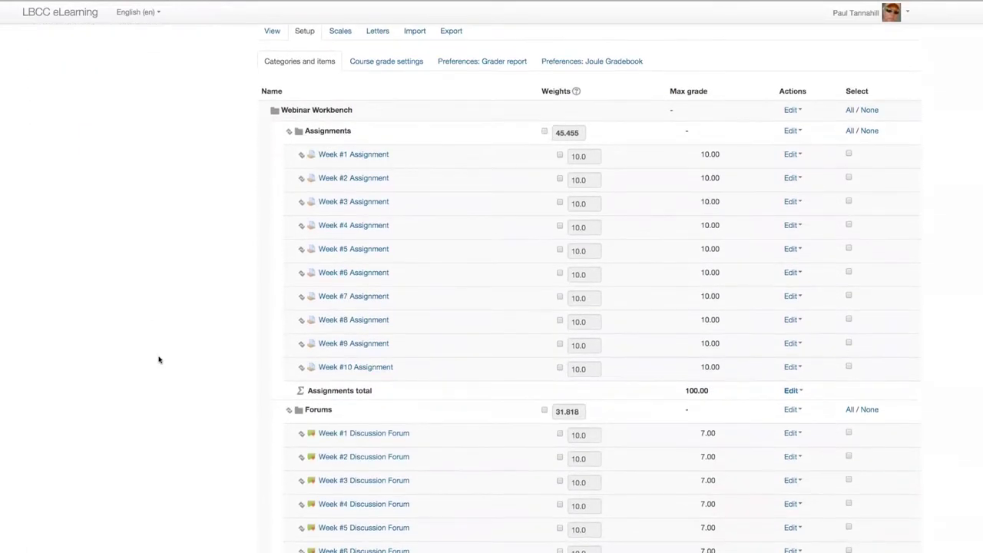
{"action": "scroll", "coordinate": [159, 359], "scroll_direction": "down", "scroll_amount": 1}
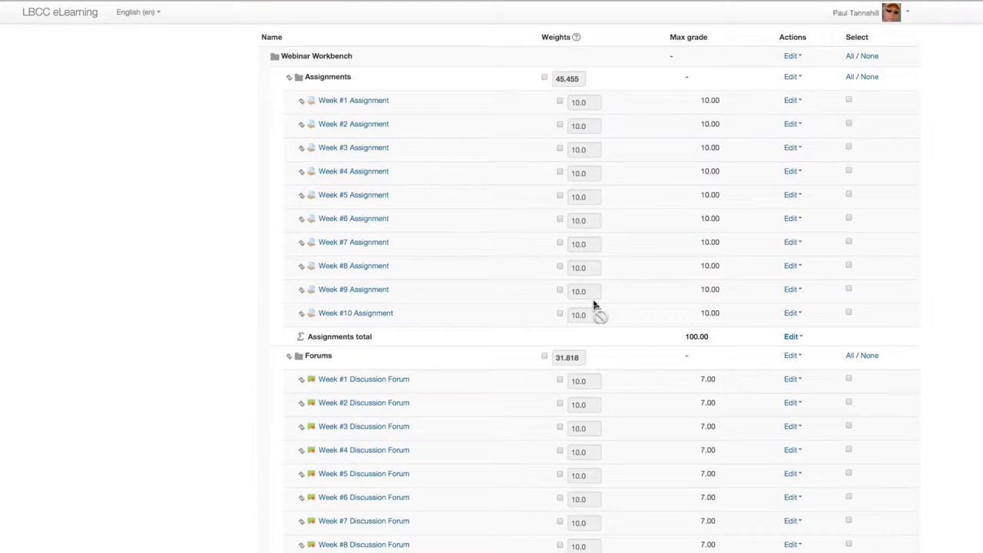
{"action": "scroll", "coordinate": [196, 362], "scroll_direction": "down", "scroll_amount": 5}
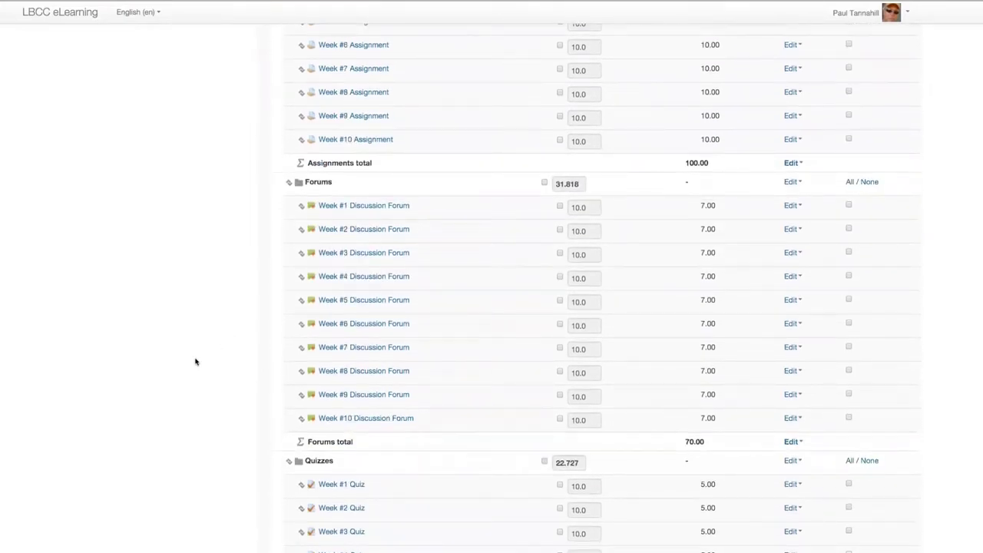
{"action": "scroll", "coordinate": [196, 362], "scroll_direction": "down", "scroll_amount": 6}
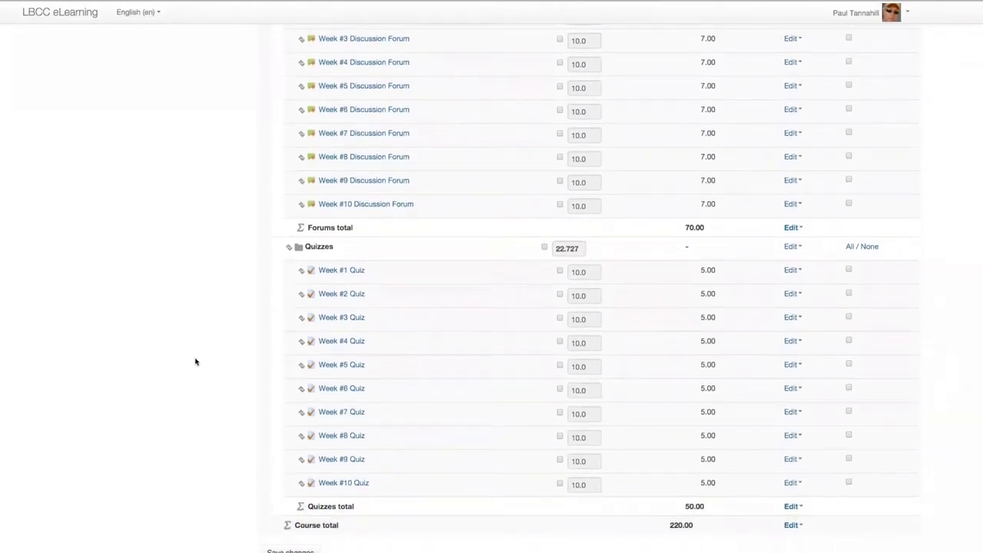
{"action": "scroll", "coordinate": [196, 362], "scroll_direction": "up", "scroll_amount": 10}
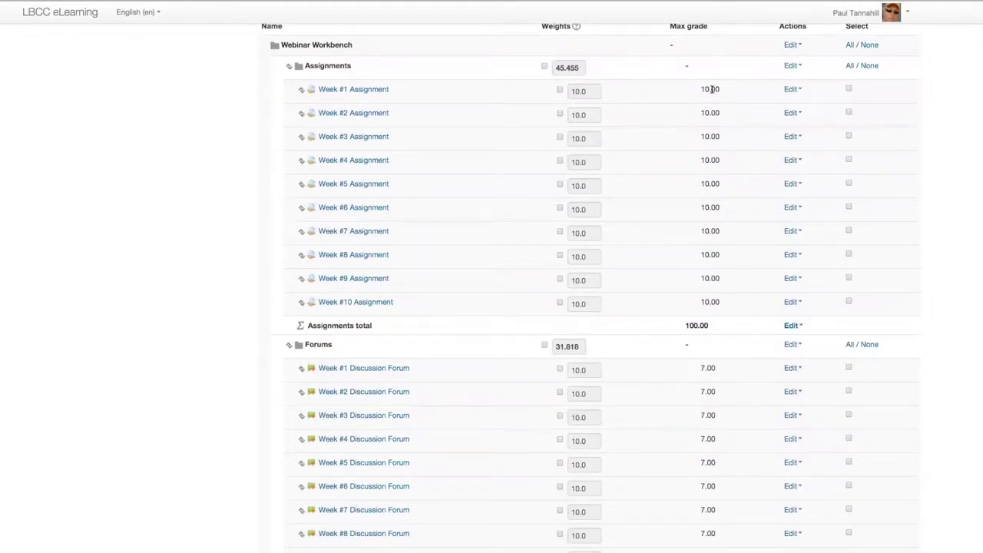
{"action": "scroll", "coordinate": [713, 91], "scroll_direction": "down", "scroll_amount": 5}
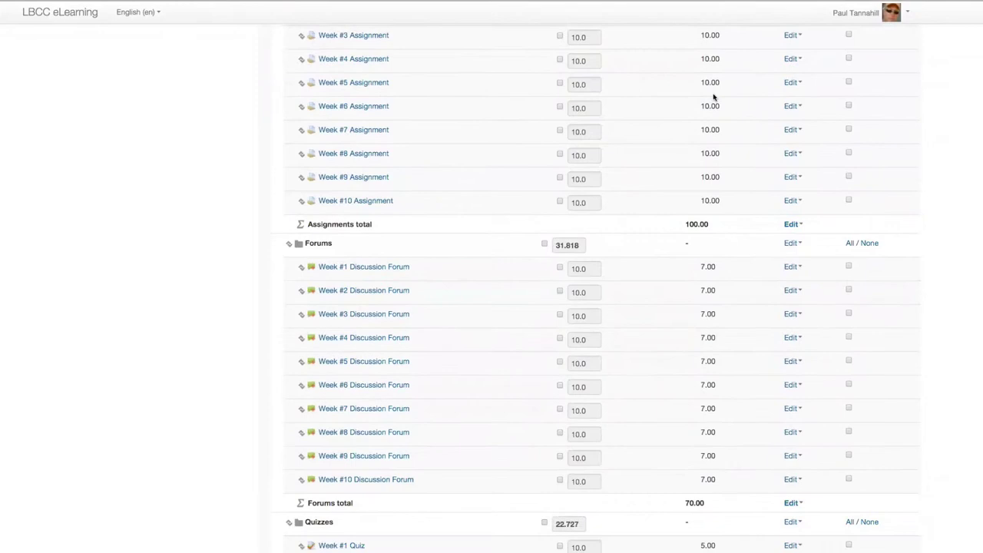
{"action": "scroll", "coordinate": [713, 96], "scroll_direction": "down", "scroll_amount": 2}
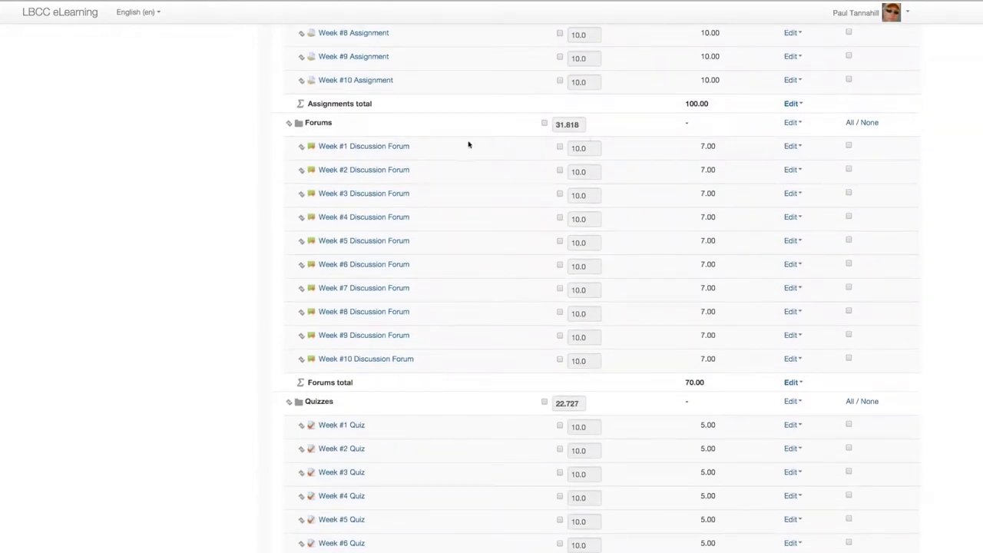
{"action": "scroll", "coordinate": [708, 146], "scroll_direction": "down", "scroll_amount": 8}
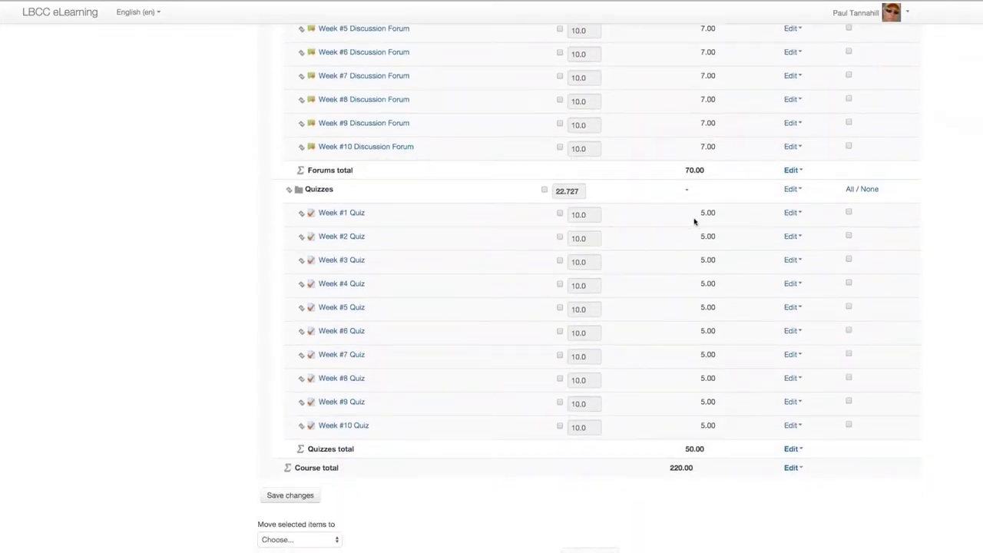
{"action": "scroll", "coordinate": [696, 220], "scroll_direction": "up", "scroll_amount": 16}
{"action": "scroll", "coordinate": [693, 222], "scroll_direction": "up", "scroll_amount": 7}
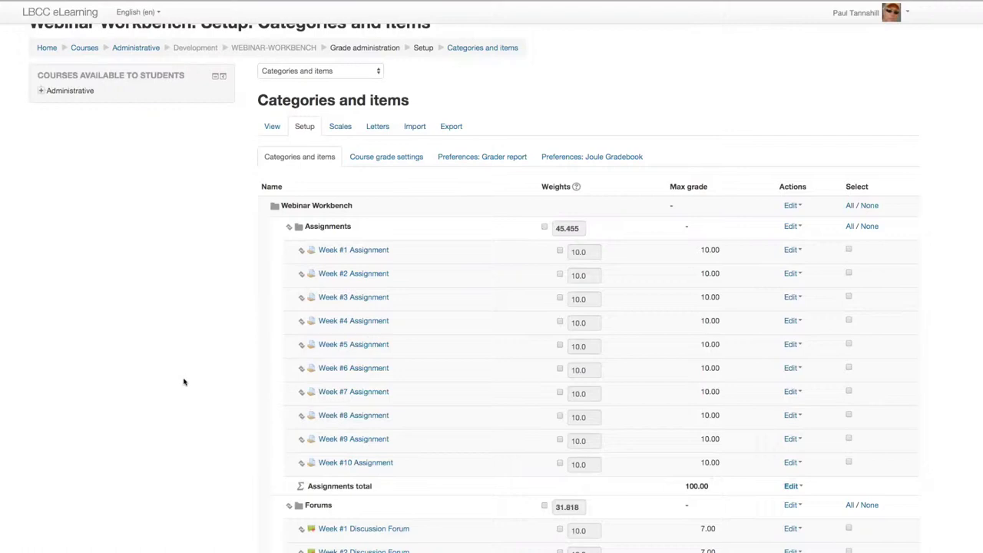
{"action": "scroll", "coordinate": [183, 382], "scroll_direction": "down", "scroll_amount": 3}
{"action": "scroll", "coordinate": [183, 382], "scroll_direction": "down", "scroll_amount": 5}
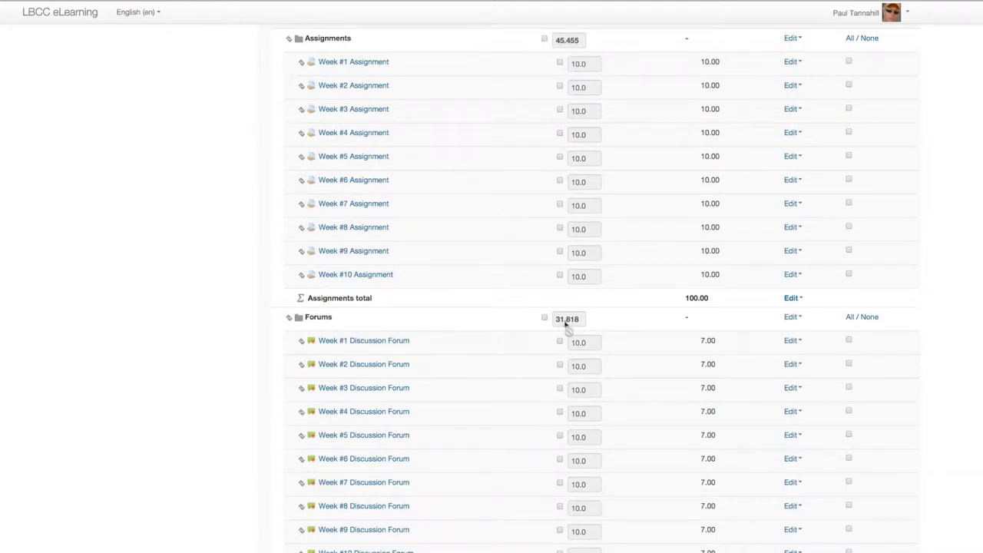
{"action": "scroll", "coordinate": [565, 323], "scroll_direction": "down", "scroll_amount": 7}
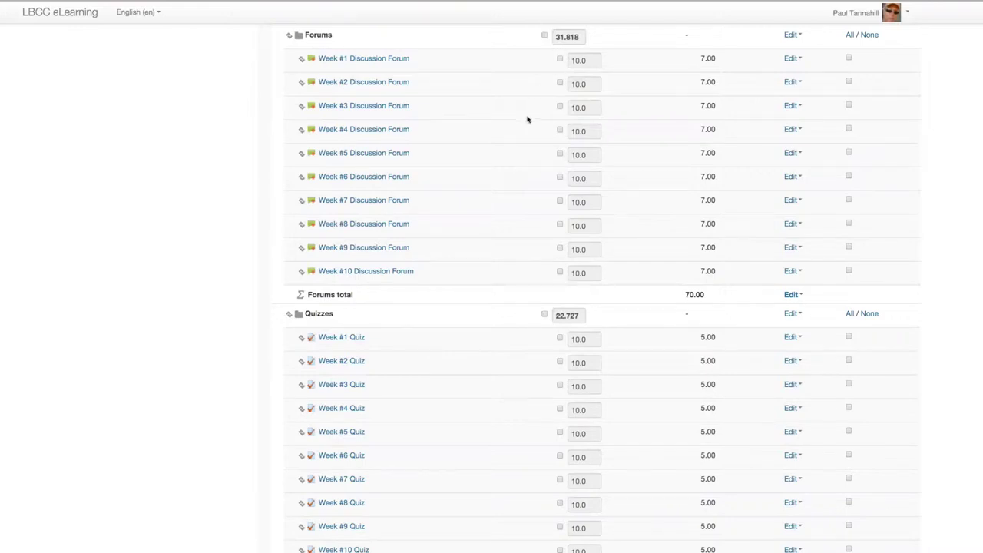
{"action": "scroll", "coordinate": [527, 120], "scroll_direction": "up", "scroll_amount": 6}
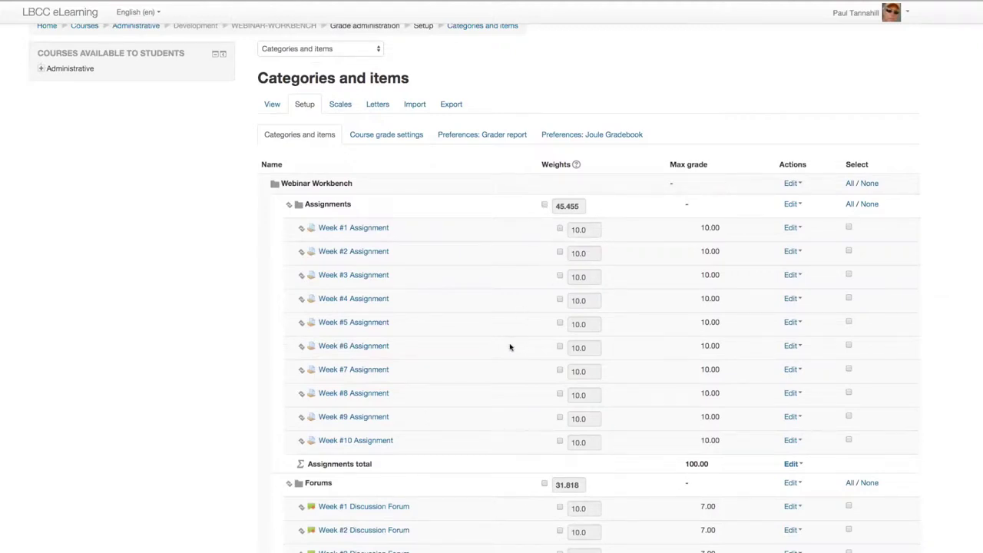
{"action": "scroll", "coordinate": [507, 347], "scroll_direction": "down", "scroll_amount": 5}
{"action": "scroll", "coordinate": [501, 350], "scroll_direction": "down", "scroll_amount": 1}
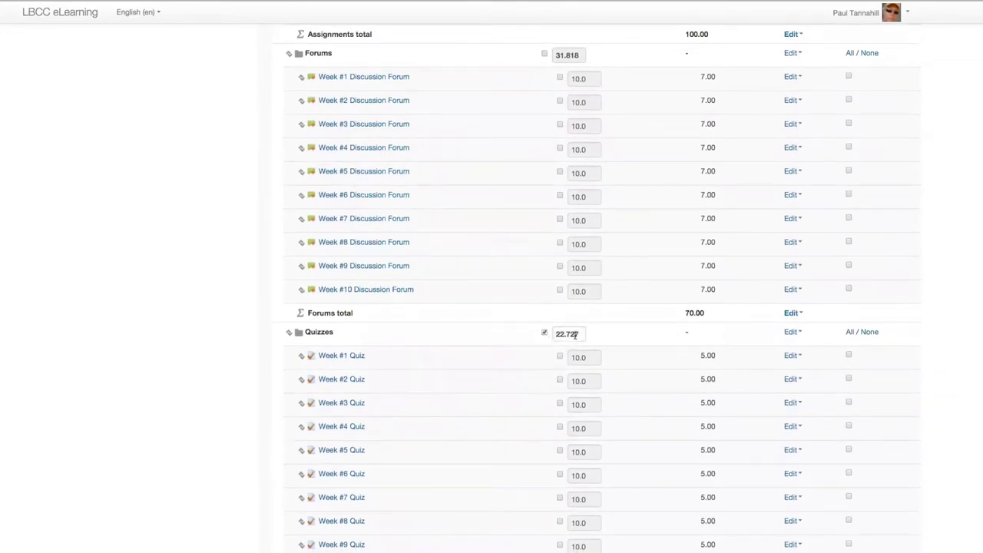
- Override the Quizzes category weight to 25 and save the changes
{"action": "left_click", "coordinate": [545, 334]}
{"action": "type", "text": "25"}
{"action": "scroll", "coordinate": [500, 382], "scroll_direction": "down", "scroll_amount": 5}
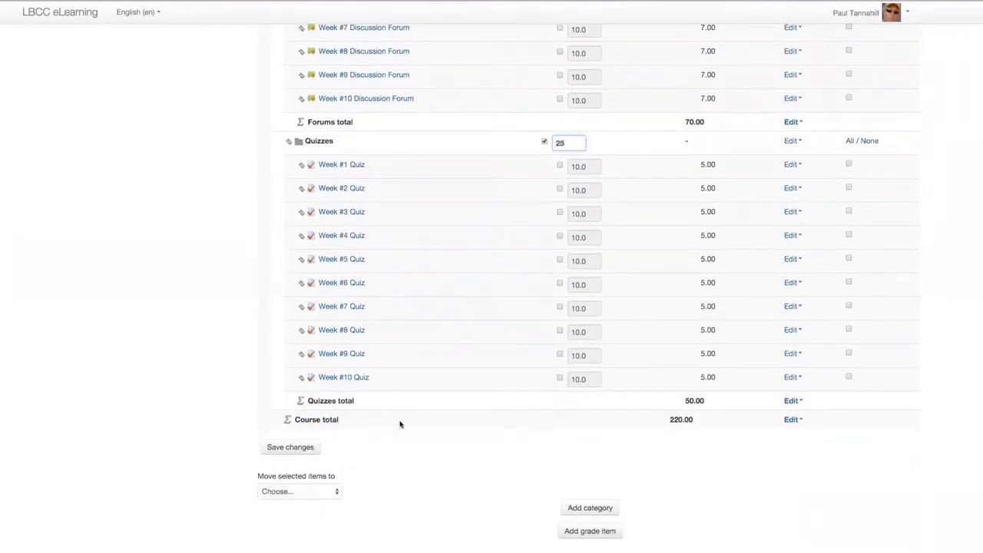
{"action": "left_click", "coordinate": [292, 447]}
{"action": "scroll", "coordinate": [168, 441], "scroll_direction": "up", "scroll_amount": 9}
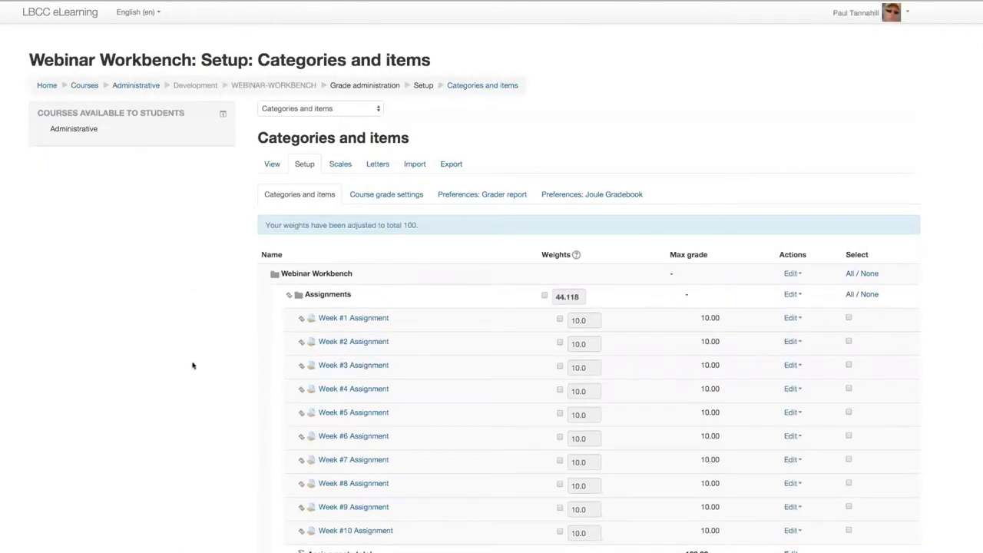
{"action": "scroll", "coordinate": [193, 367], "scroll_direction": "down", "scroll_amount": 2}
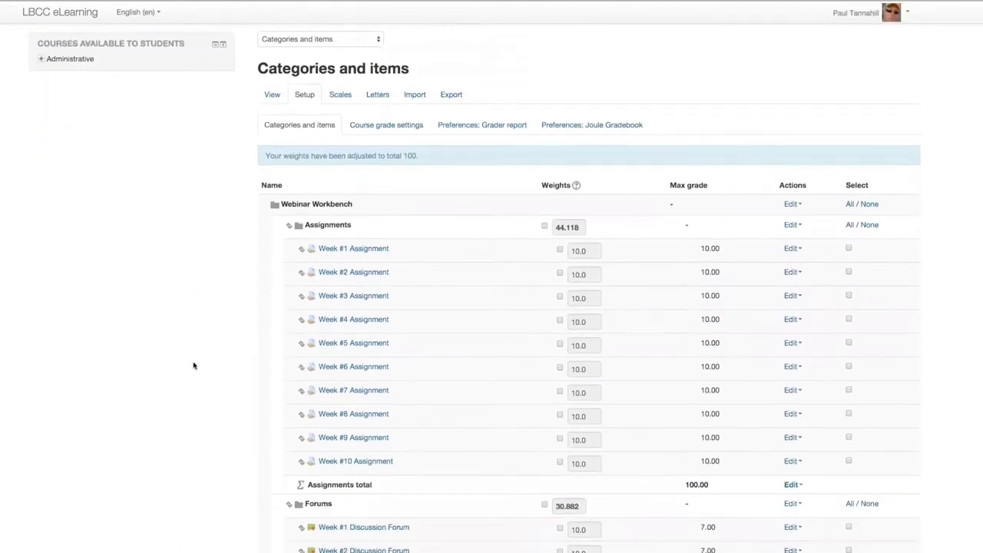
{"action": "scroll", "coordinate": [193, 366], "scroll_direction": "down", "scroll_amount": 8}
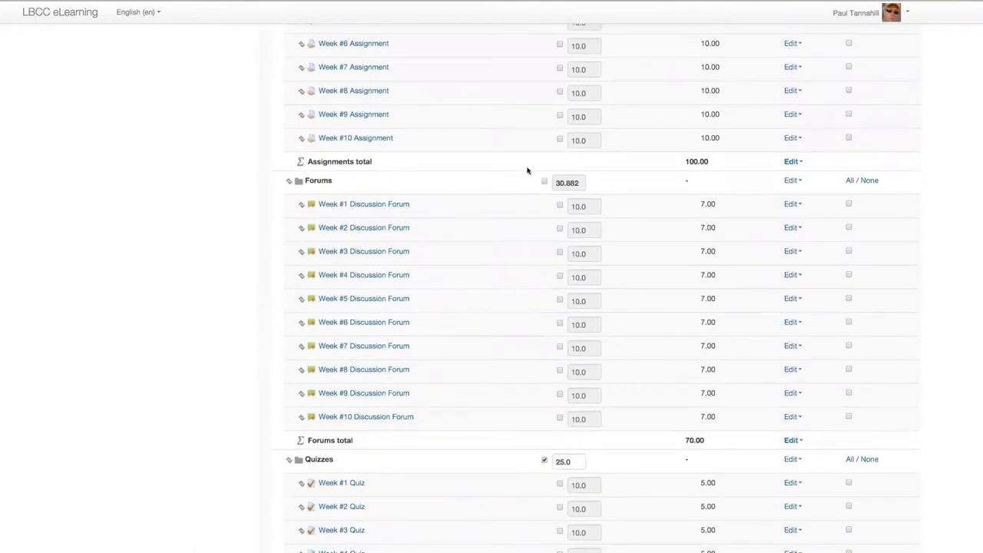
{"action": "scroll", "coordinate": [564, 192], "scroll_direction": "up", "scroll_amount": 2}
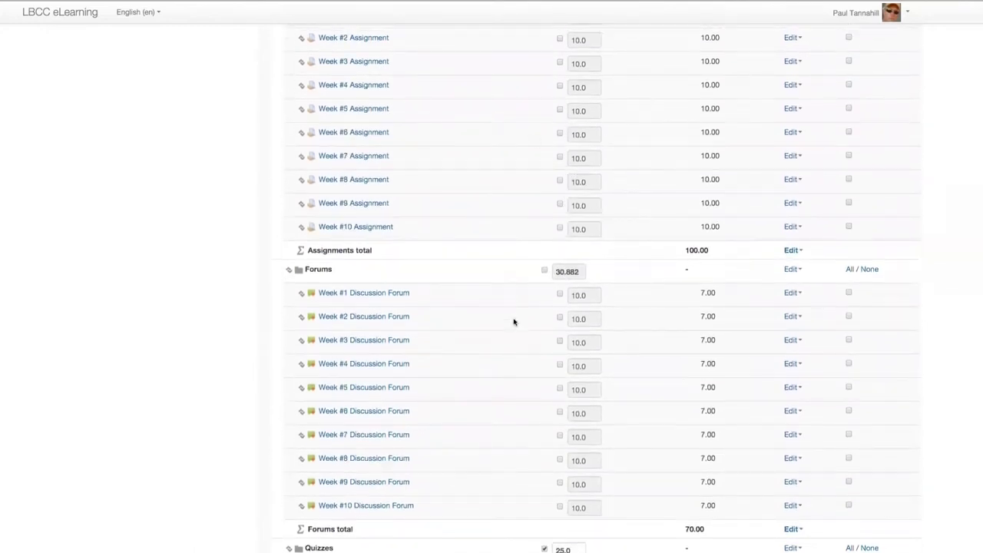
{"action": "scroll", "coordinate": [514, 322], "scroll_direction": "down", "scroll_amount": 6}
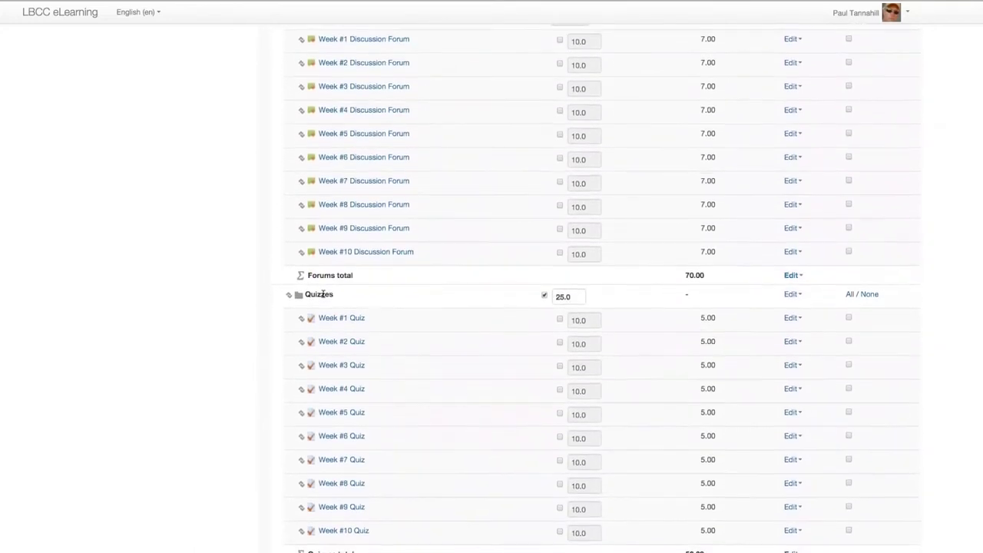
{"action": "left_click", "coordinate": [545, 297]}
{"action": "left_click", "coordinate": [545, 297]}
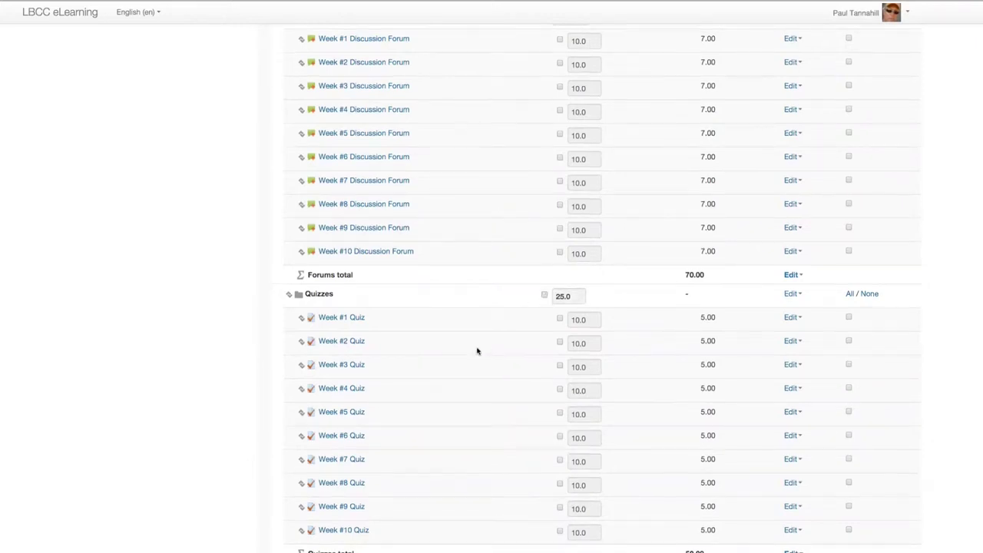
{"action": "scroll", "coordinate": [374, 392], "scroll_direction": "down", "scroll_amount": 2}
{"action": "left_click", "coordinate": [285, 445]}
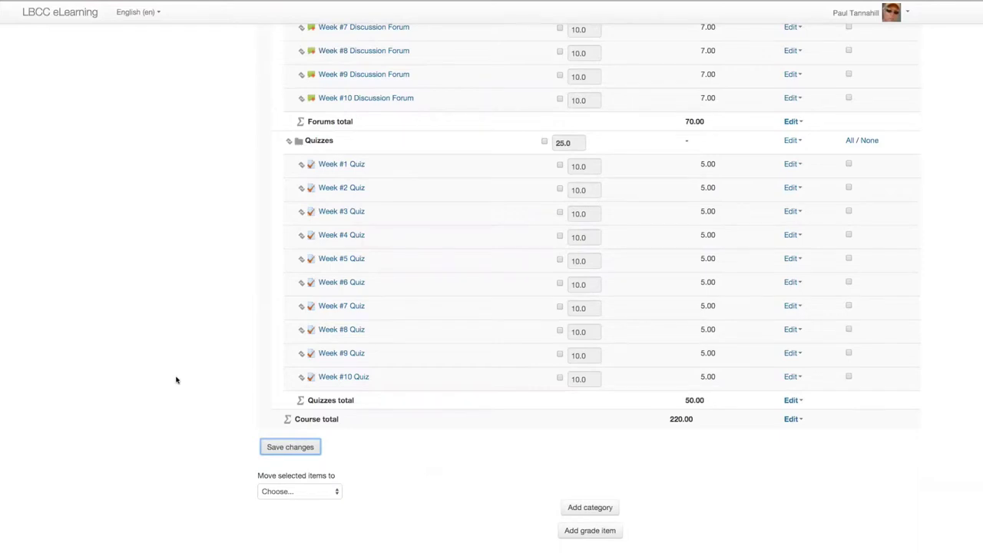
{"action": "scroll", "coordinate": [183, 391], "scroll_direction": "down", "scroll_amount": 2}
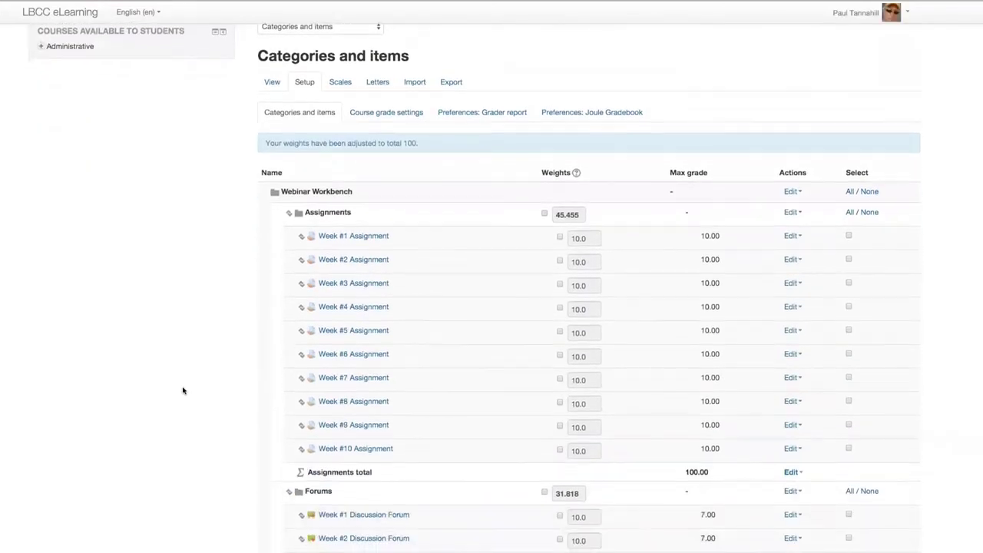
{"action": "scroll", "coordinate": [183, 390], "scroll_direction": "down", "scroll_amount": 4}
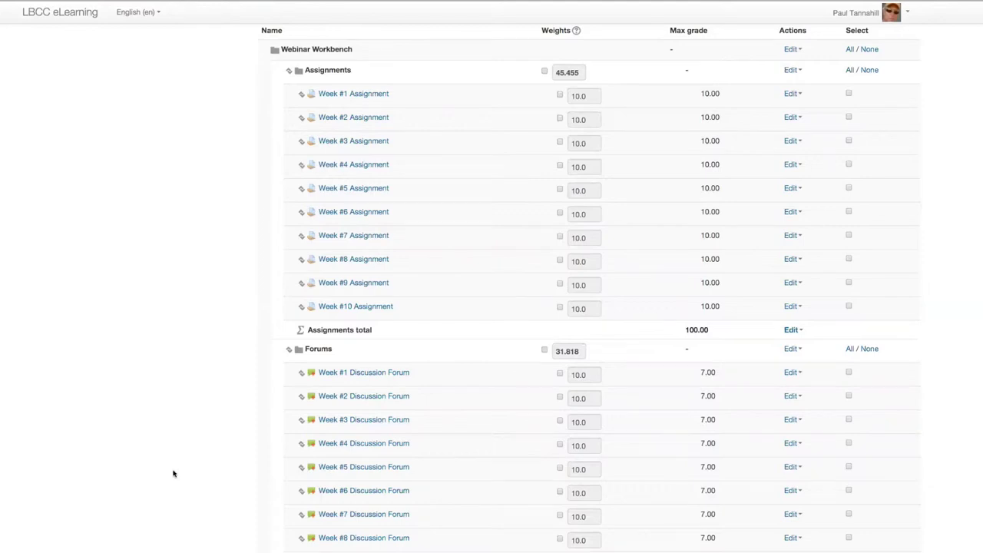
{"action": "scroll", "coordinate": [173, 472], "scroll_direction": "down", "scroll_amount": 5}
{"action": "scroll", "coordinate": [174, 474], "scroll_direction": "down", "scroll_amount": 4}
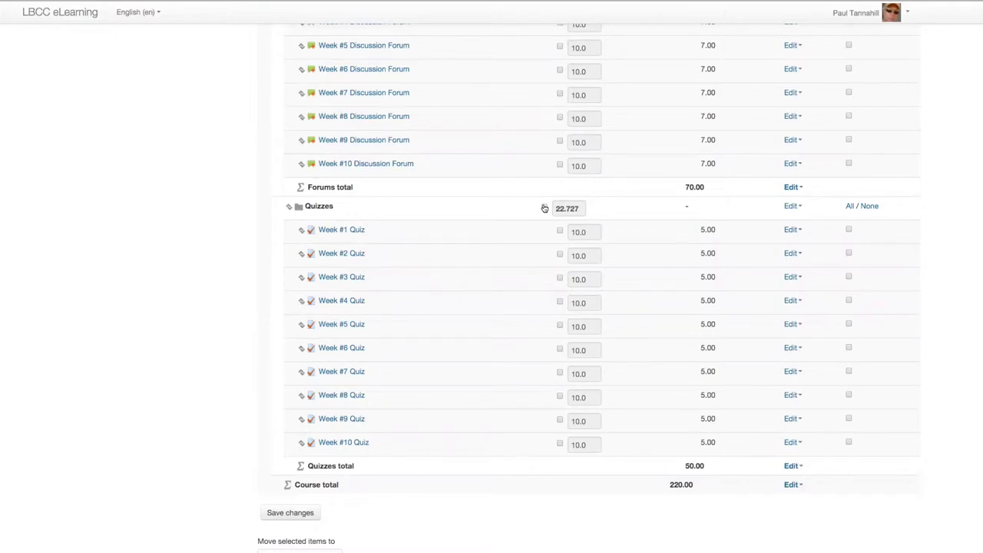
- Mark Week #10 Quiz's weight as overridden, change it from 10.0 to 25, and save
{"action": "left_click", "coordinate": [580, 210]}
{"action": "left_click", "coordinate": [560, 444]}
{"action": "double_click", "coordinate": [592, 444]}
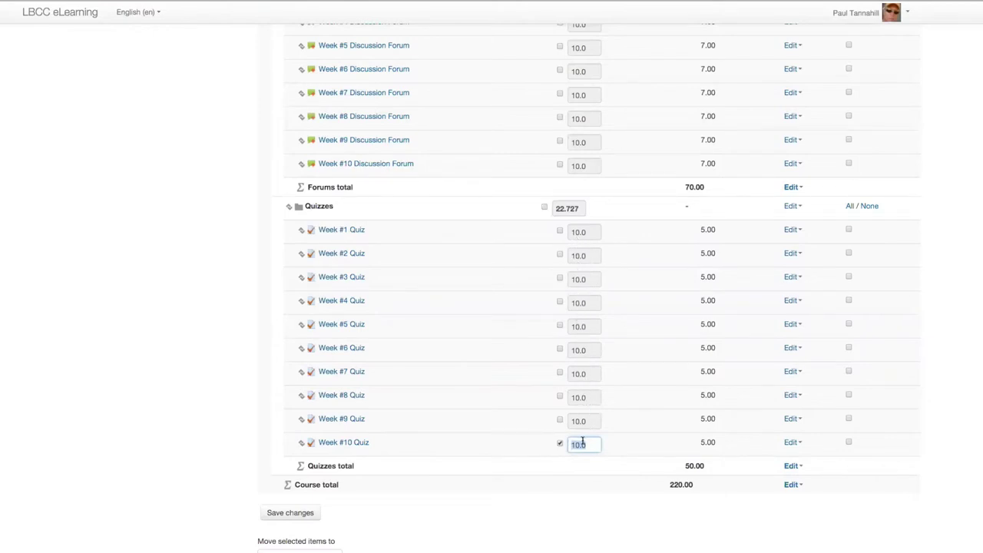
{"action": "type", "text": "25"}
{"action": "left_click", "coordinate": [560, 444]}
{"action": "left_click", "coordinate": [283, 520]}
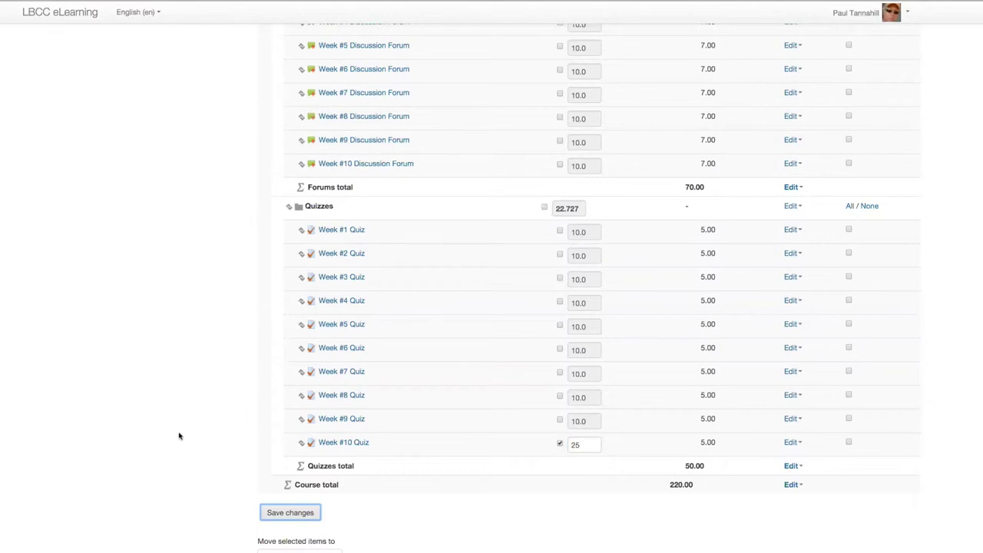
{"action": "scroll", "coordinate": [179, 436], "scroll_direction": "down", "scroll_amount": 10}
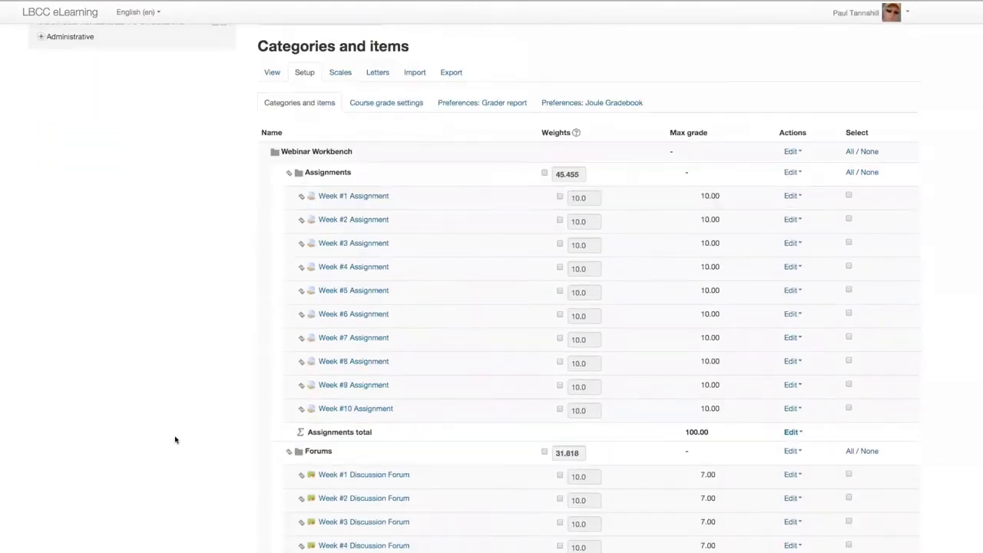
{"action": "scroll", "coordinate": [175, 440], "scroll_direction": "down", "scroll_amount": 1}
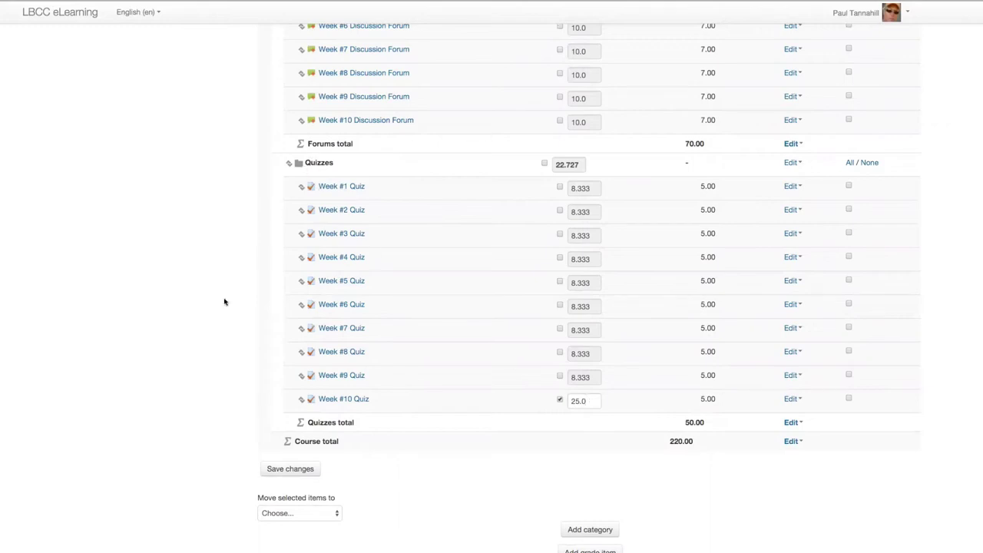
{"action": "scroll", "coordinate": [191, 329], "scroll_direction": "up", "scroll_amount": 7}
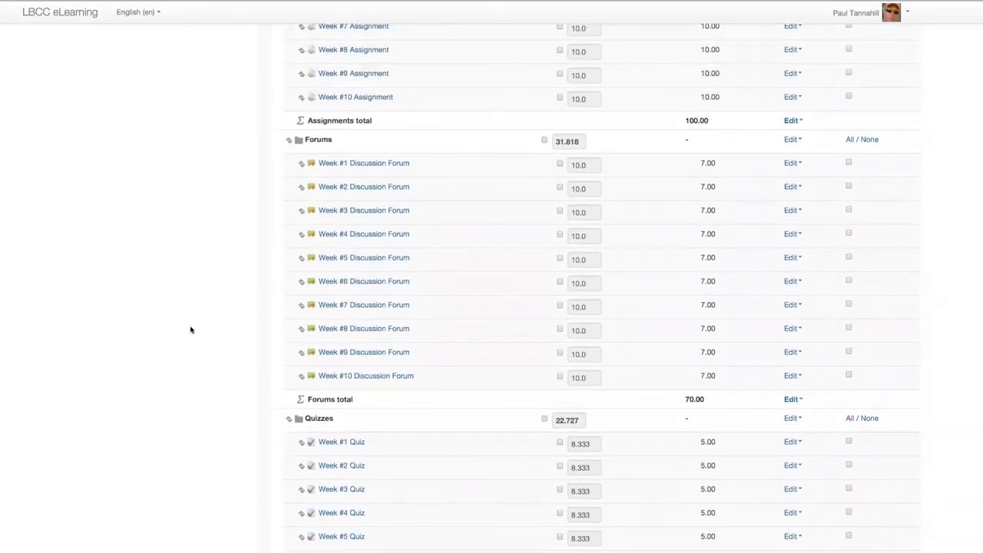
{"action": "scroll", "coordinate": [176, 333], "scroll_direction": "up", "scroll_amount": 3}
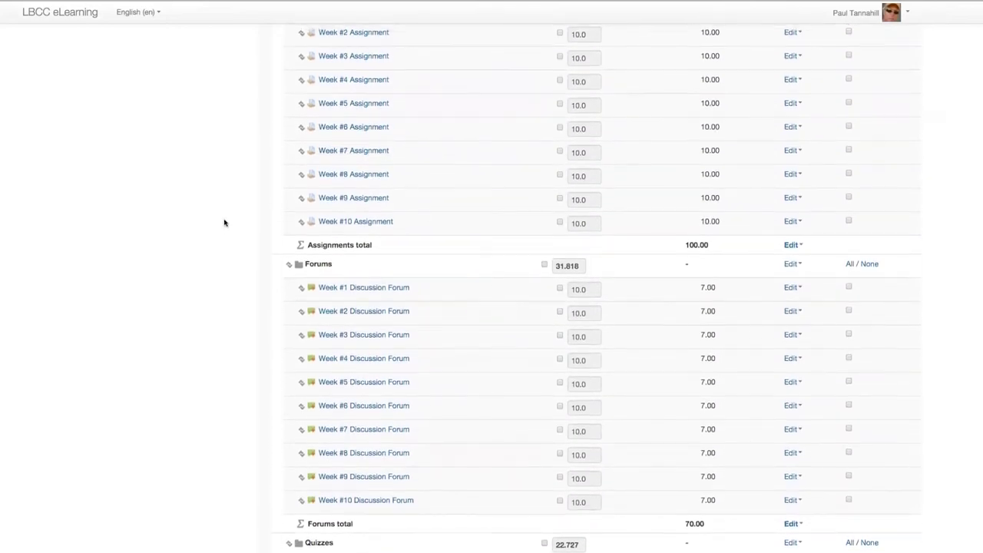
{"action": "scroll", "coordinate": [223, 223], "scroll_direction": "up", "scroll_amount": 5}
{"action": "scroll", "coordinate": [209, 265], "scroll_direction": "down", "scroll_amount": 10}
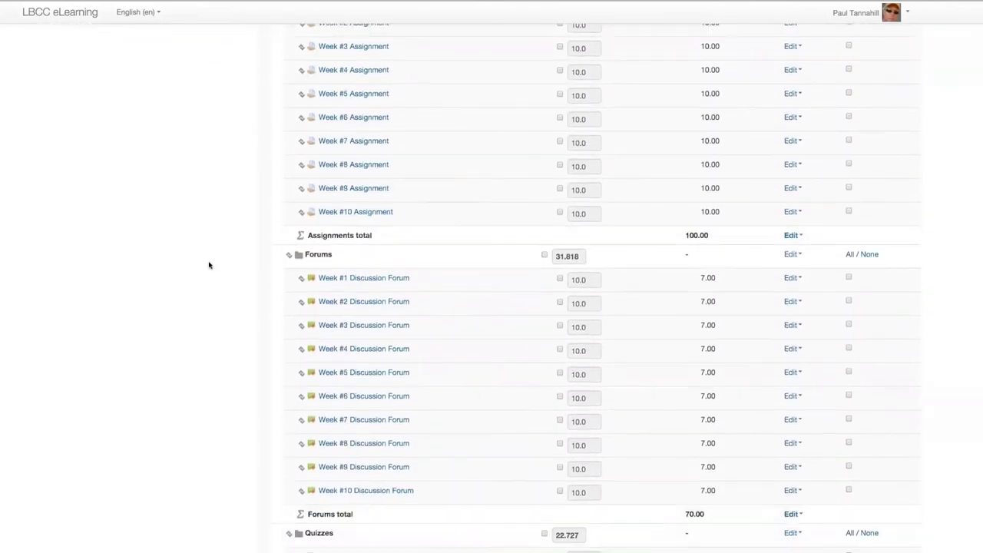
{"action": "scroll", "coordinate": [208, 265], "scroll_direction": "down", "scroll_amount": 5}
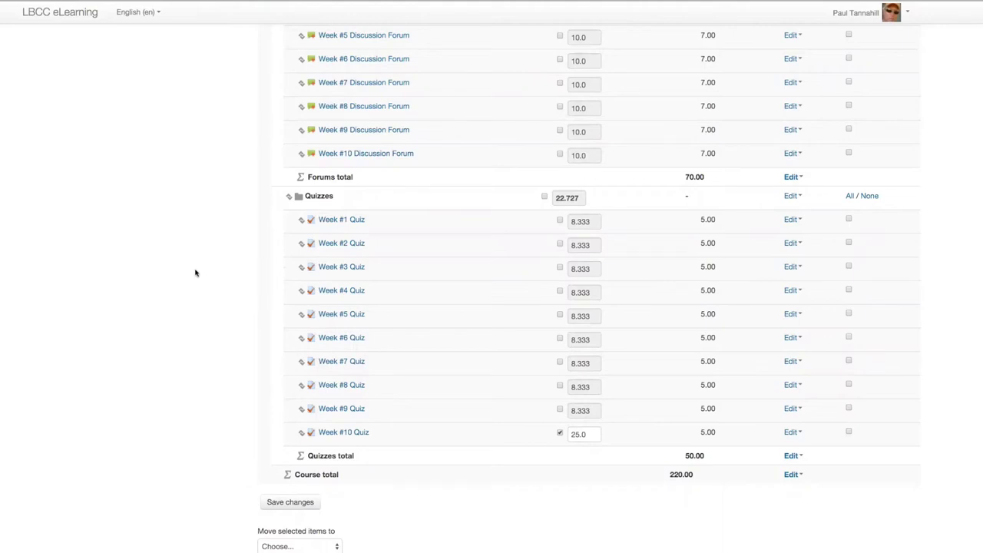
- Open and close the Categories and items page list twice without switching pages
{"action": "scroll", "coordinate": [196, 270], "scroll_direction": "up", "scroll_amount": 10}
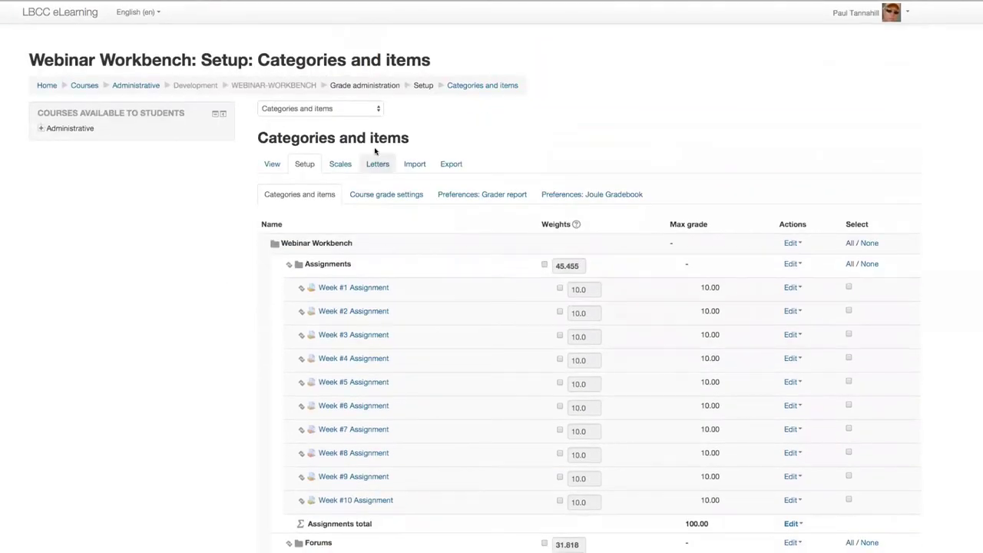
{"action": "left_click", "coordinate": [377, 114]}
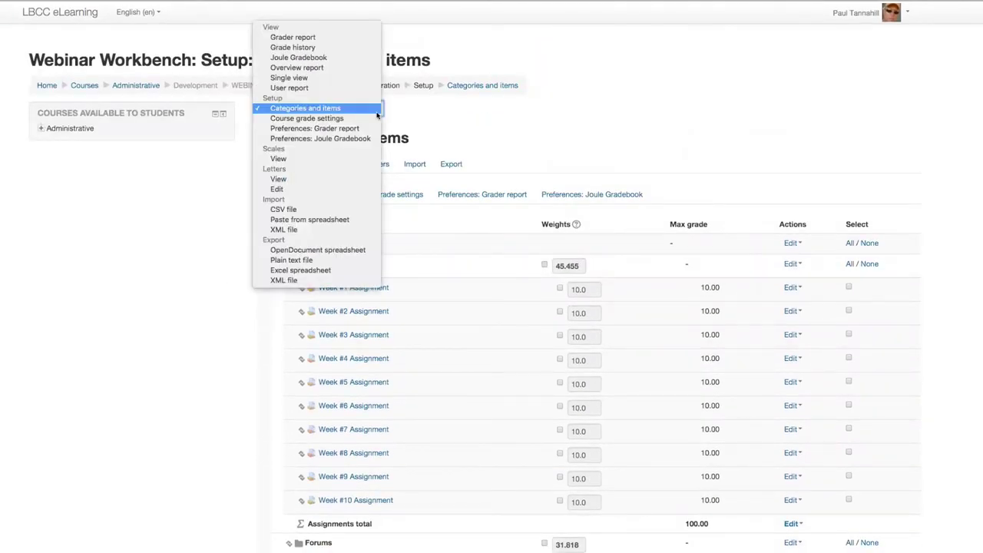
{"action": "left_click", "coordinate": [196, 221]}
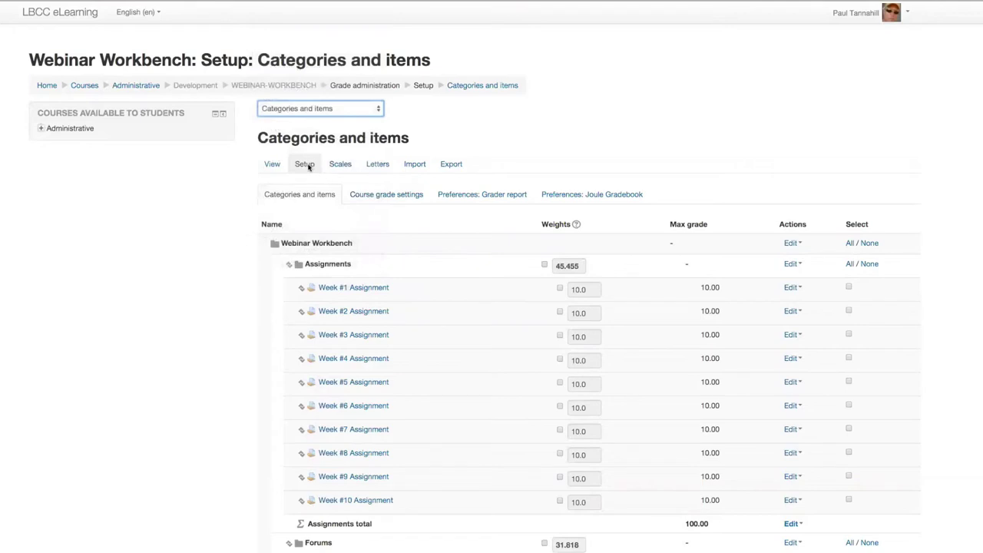
{"action": "left_click", "coordinate": [377, 114]}
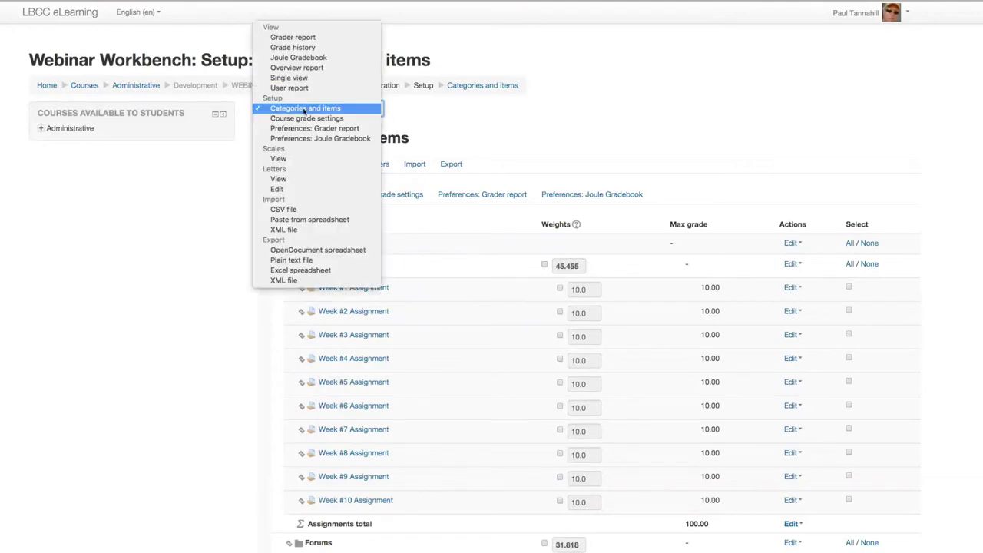
{"action": "left_click", "coordinate": [176, 345]}
- Clear the Week #10 Quiz weight override and save the gradebook
{"action": "scroll", "coordinate": [176, 345], "scroll_direction": "down", "scroll_amount": 10}
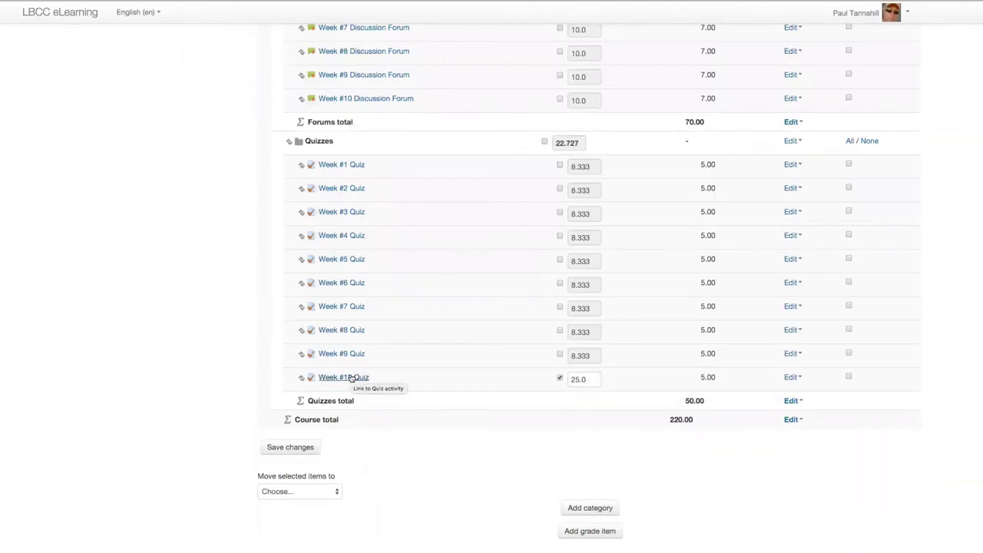
{"action": "left_click", "coordinate": [560, 378]}
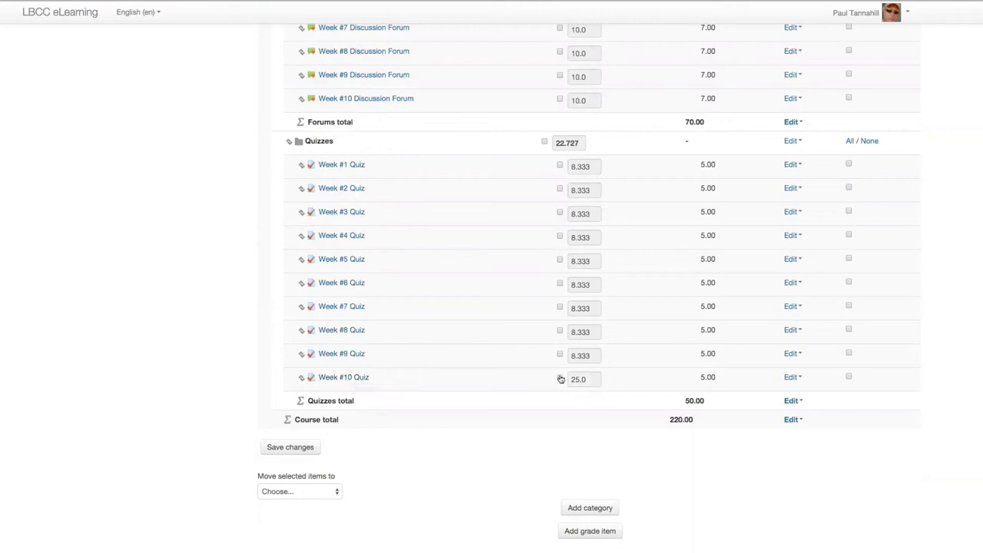
{"action": "left_click", "coordinate": [297, 454]}
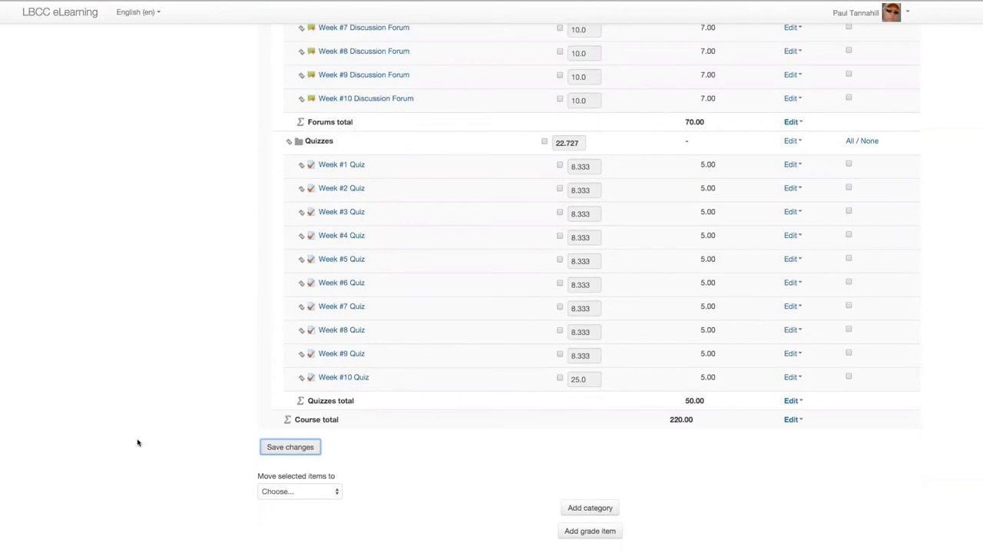
{"action": "scroll", "coordinate": [163, 421], "scroll_direction": "down", "scroll_amount": 10}
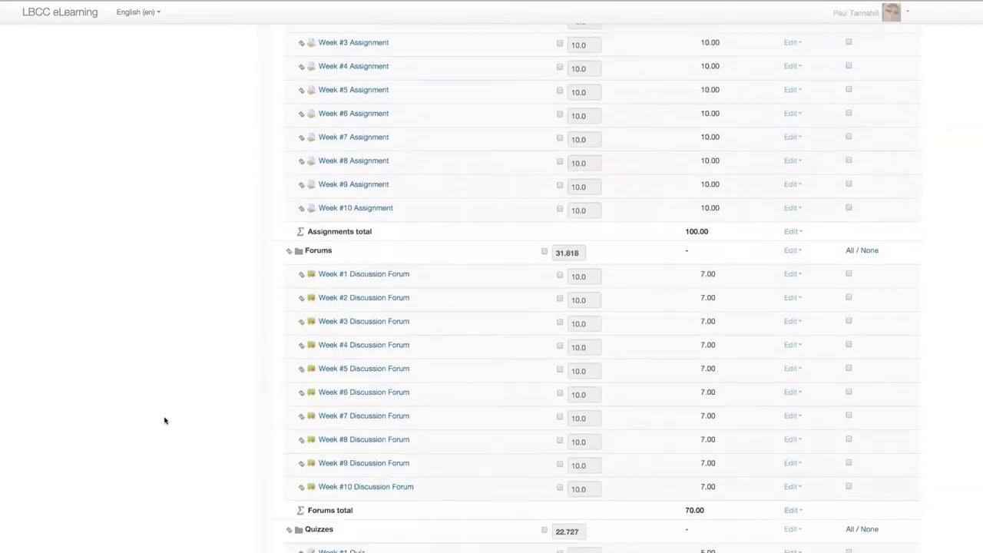
{"action": "scroll", "coordinate": [165, 420], "scroll_direction": "down", "scroll_amount": 3}
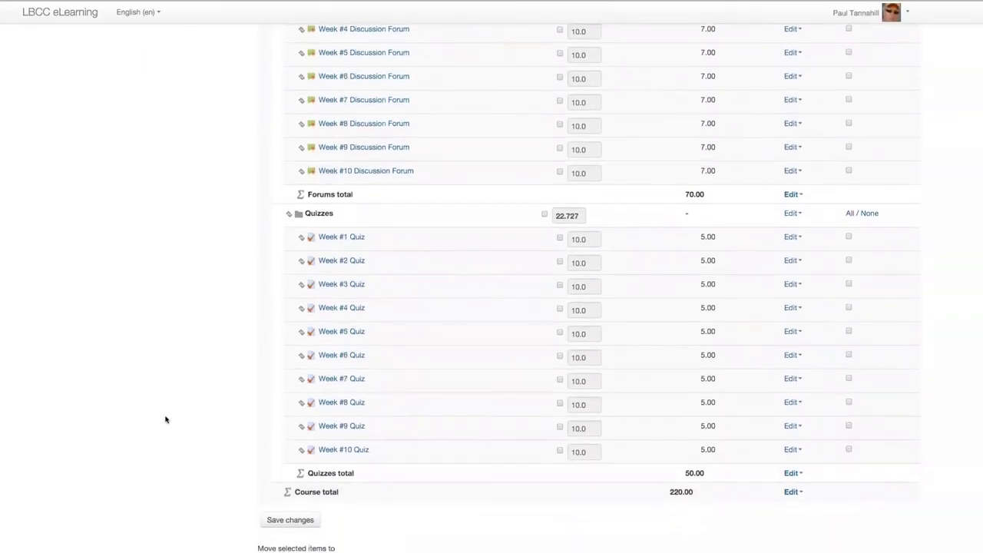
{"action": "scroll", "coordinate": [166, 420], "scroll_direction": "up", "scroll_amount": 15}
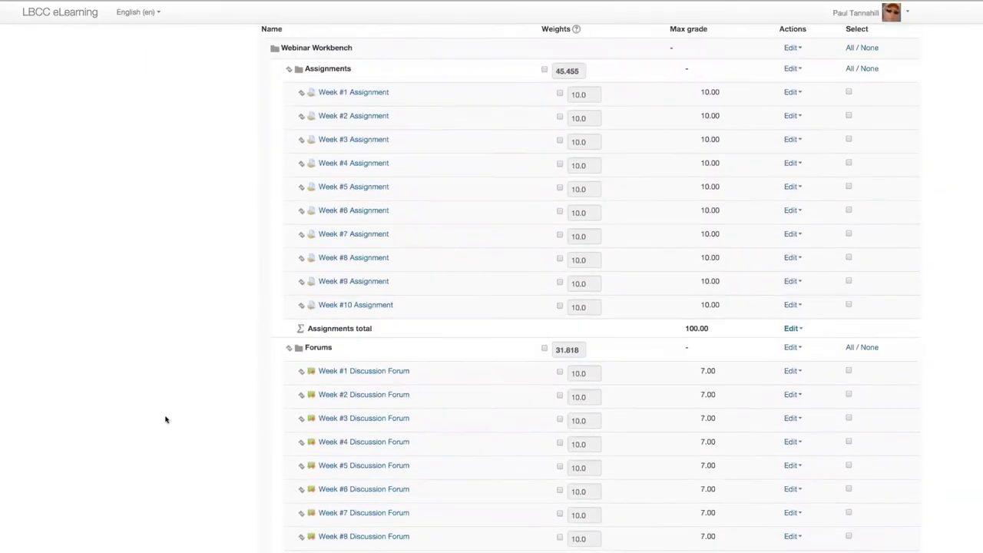
{"action": "scroll", "coordinate": [165, 419], "scroll_direction": "down", "scroll_amount": 4}
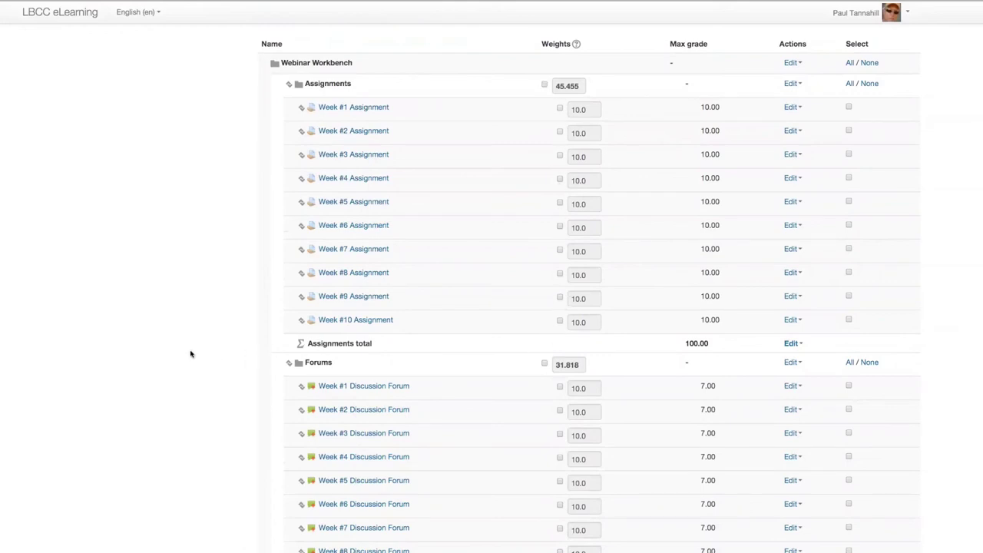
{"action": "scroll", "coordinate": [190, 356], "scroll_direction": "up", "scroll_amount": 3}
{"action": "scroll", "coordinate": [190, 355], "scroll_direction": "down", "scroll_amount": 4}
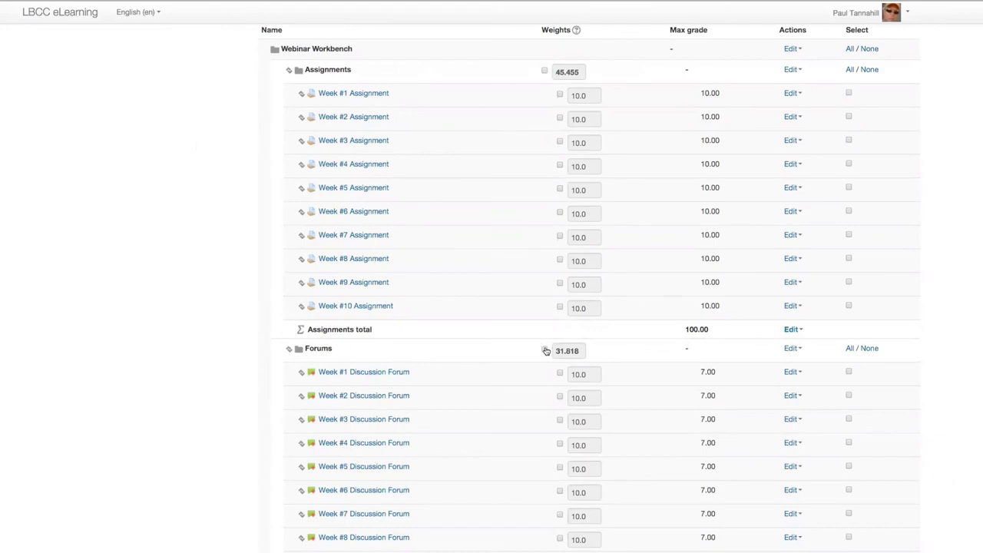
{"action": "scroll", "coordinate": [510, 380], "scroll_direction": "down", "scroll_amount": 5}
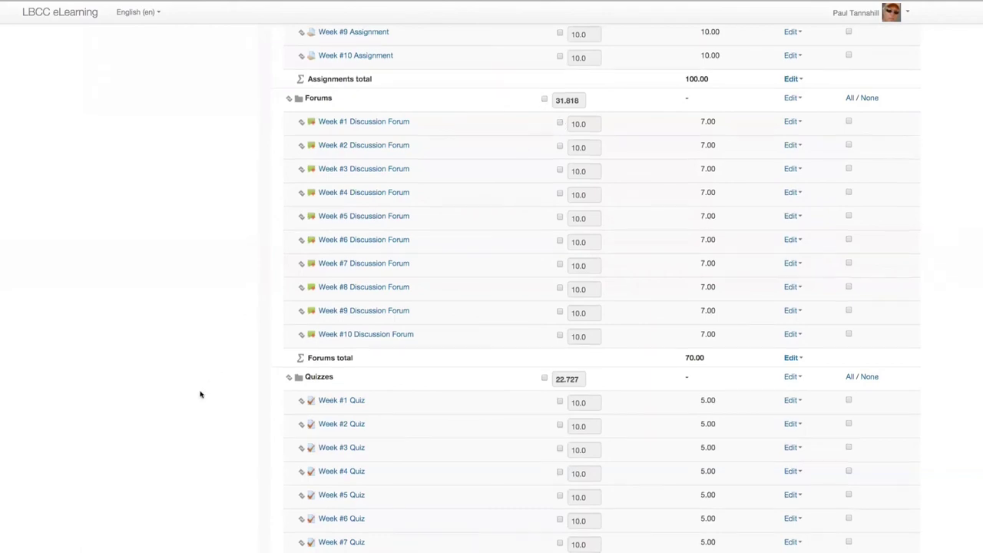
{"action": "scroll", "coordinate": [199, 395], "scroll_direction": "down", "scroll_amount": 3}
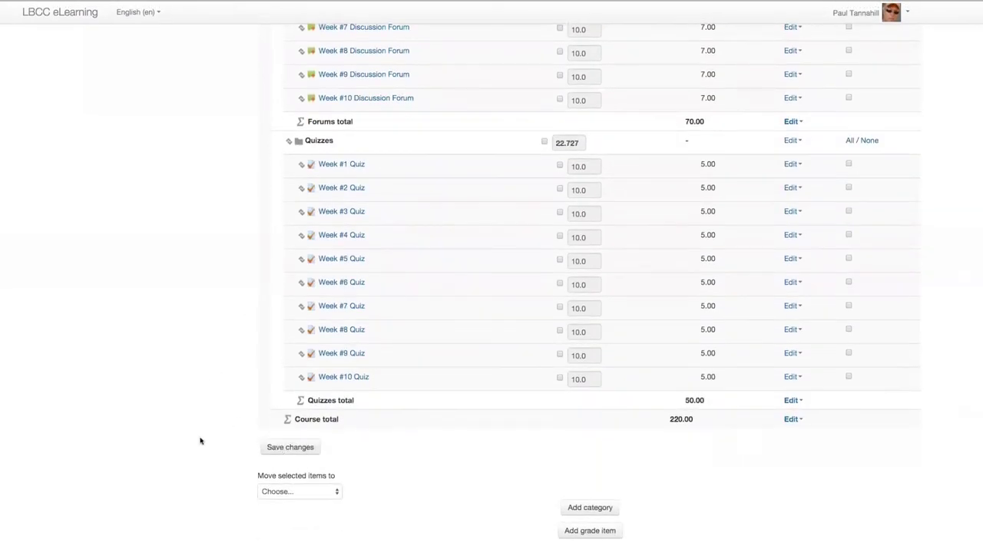